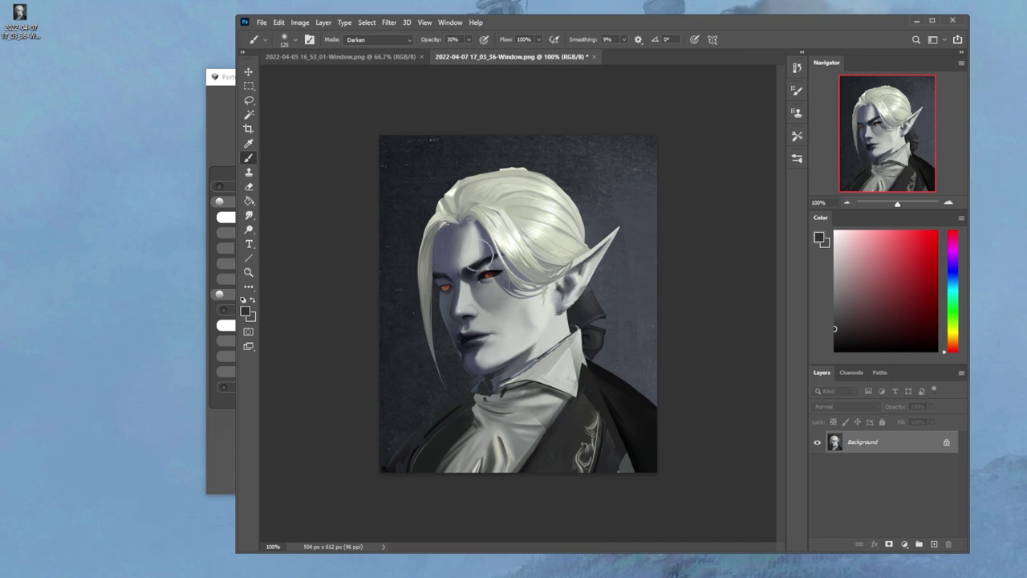
Pick red and set up a small brush in Normal mode at 100% opacity
left_click_drag(456, 288, 513, 305)
left_click_drag(914, 263, 936, 232)
key("bracketleft")
key("bracketleft")
key("bracketleft")
key("bracketleft")
key("bracketleft")
key("bracketleft")
key("bracketleft")
left_click(392, 44)
left_click(391, 49)
left_click(469, 40)
left_click_drag(469, 56, 514, 56)
key("bracketleft")
key("bracketleft")
key("bracketleft")
key("bracketleft")
key("bracketleft")
Scribble test red strokes over the face and hair, then undo the last two
mouse_move(445, 215)
left_mouse_down()
mouse_move(446, 320)
mouse_move(544, 345)
left_mouse_up()
mouse_move(480, 201)
left_mouse_down()
mouse_move(556, 329)
mouse_move(566, 265)
mouse_move(534, 220)
left_mouse_up()
left_click_drag(459, 305, 419, 343)
key("ctrl+z")
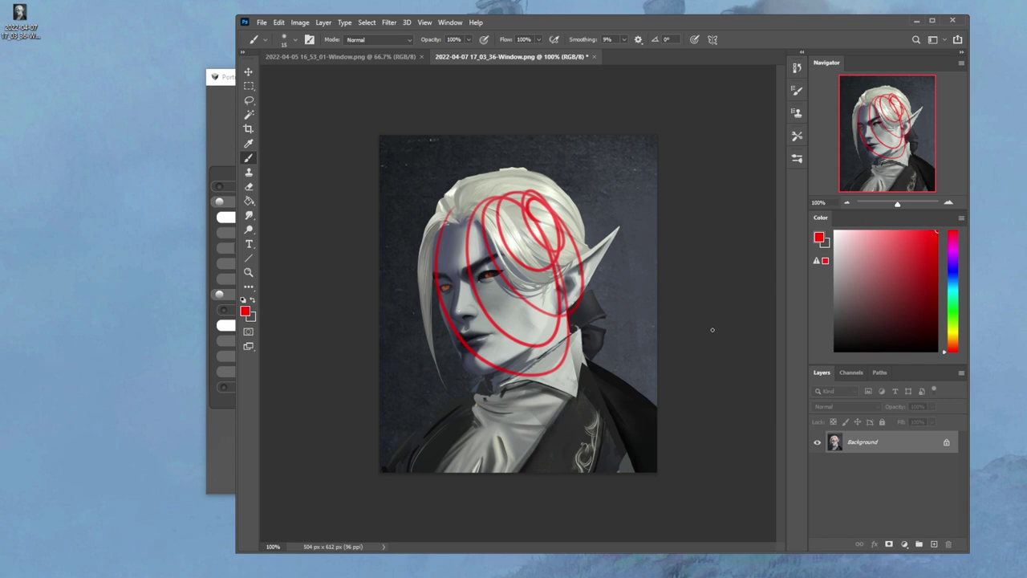
key("ctrl+z")
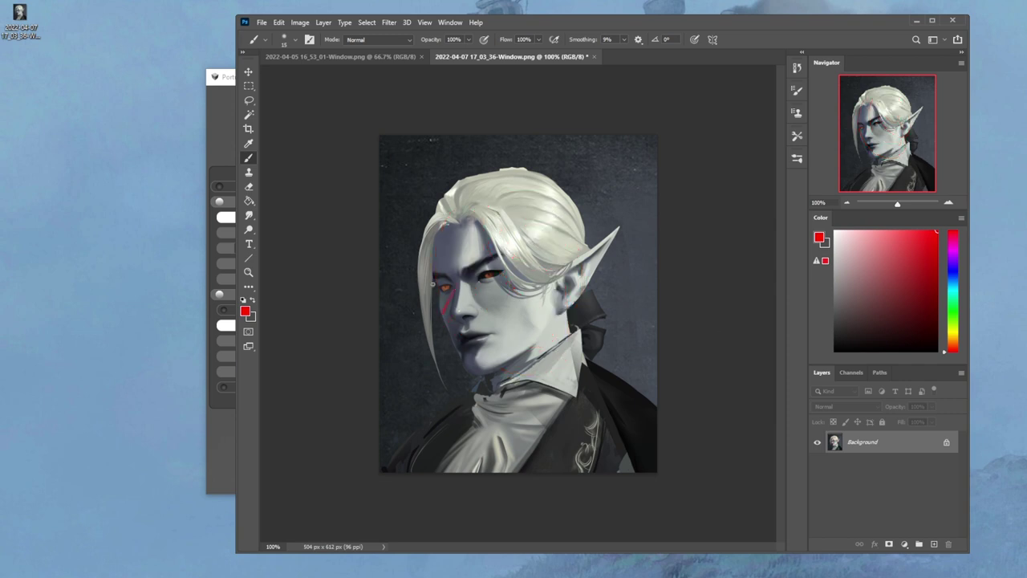
left_click_drag(437, 255, 430, 272)
mouse_move(447, 309)
left_mouse_down()
mouse_move(498, 365)
mouse_move(554, 289)
mouse_move(561, 224)
mouse_move(599, 181)
left_mouse_up()
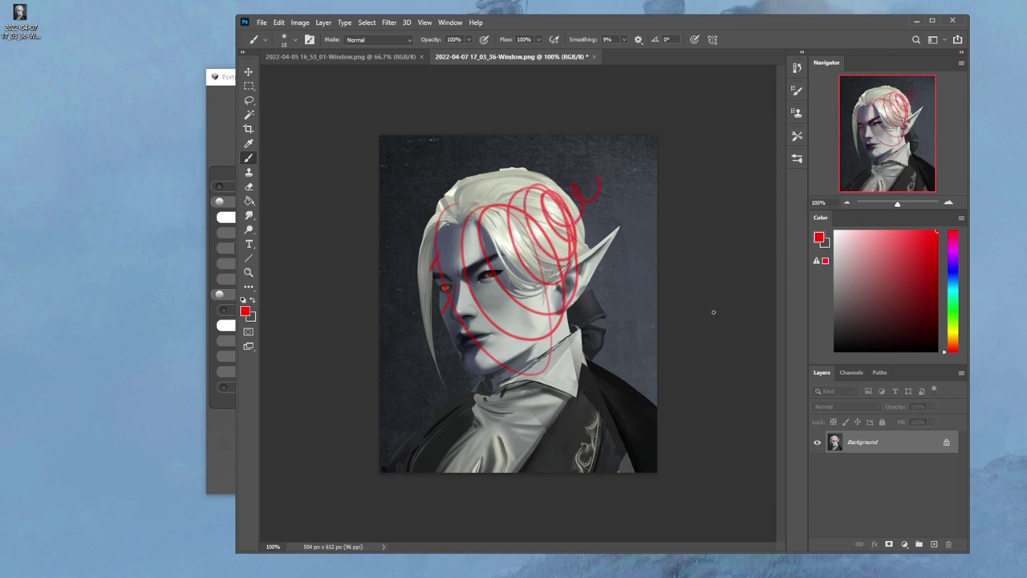
left_click_drag(439, 175, 419, 255)
key("ctrl+z")
key("ctrl+z")
key("ctrl+z")
key("ctrl+z")
key("ctrl+z")
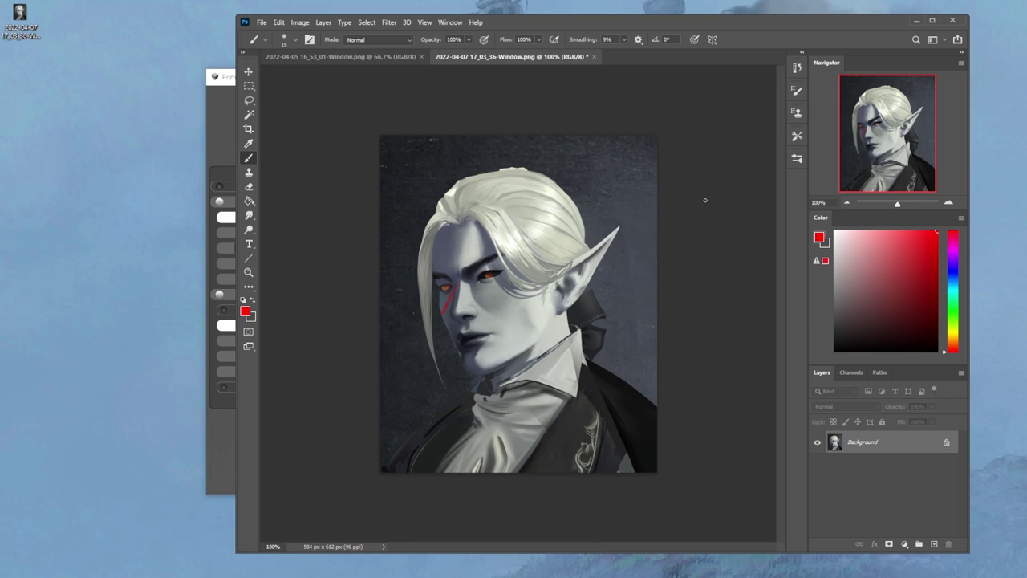
key("ctrl+z")
Maximize PortraitStudio and pose the bust in a left-facing three-quarter profile
left_click(221, 82)
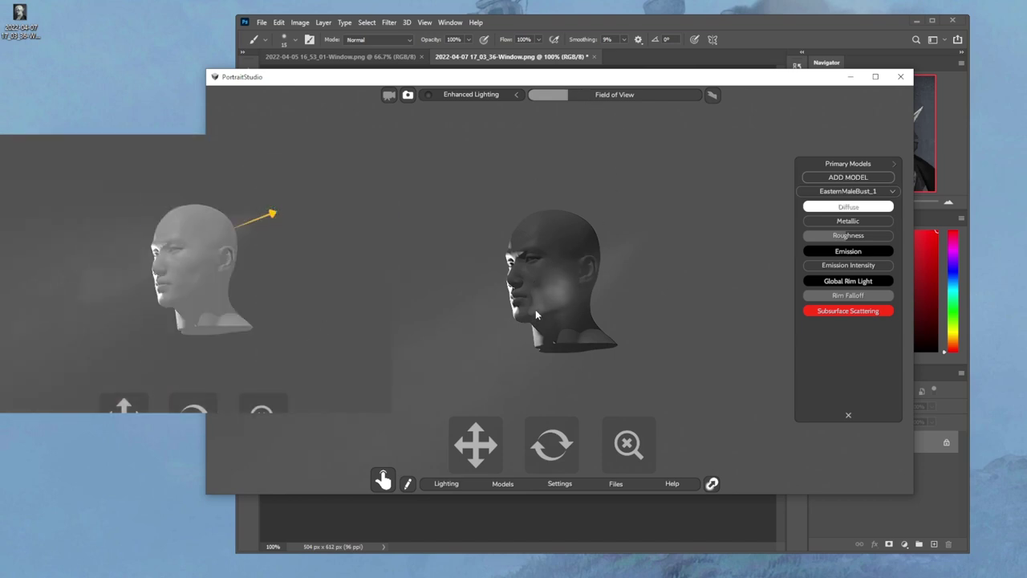
double_click(579, 77)
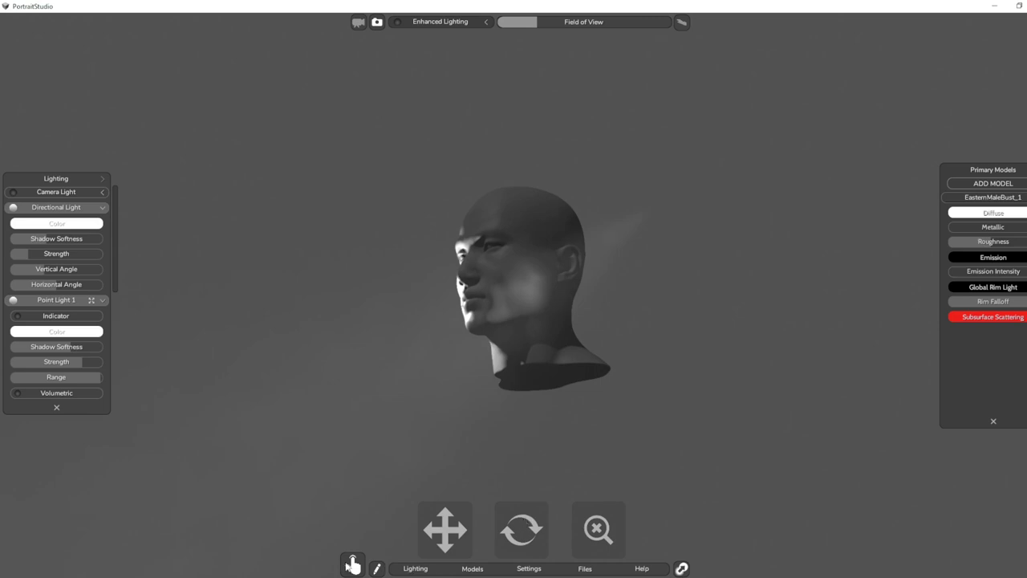
left_click(530, 532)
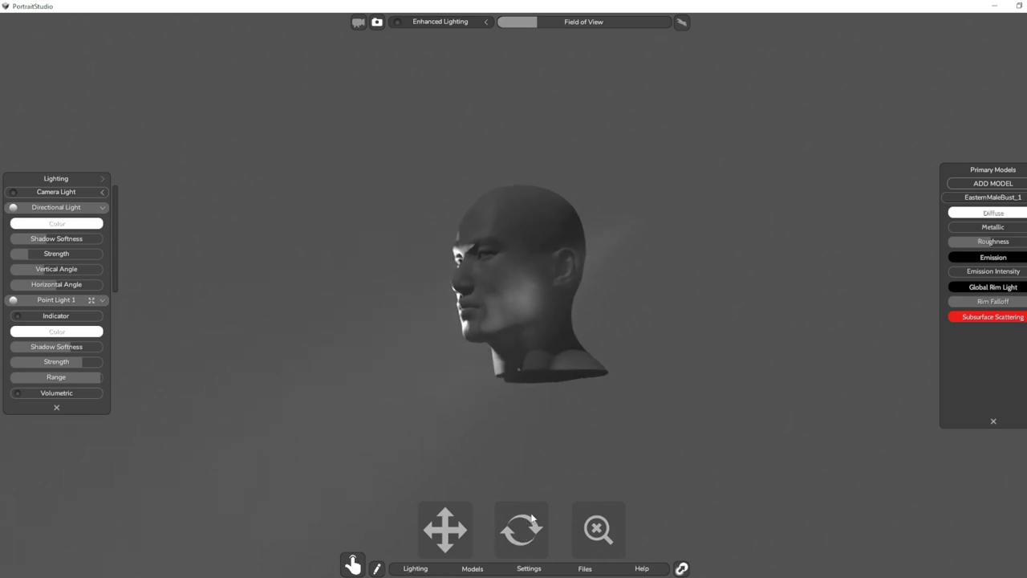
left_click(451, 537)
left_click(468, 527)
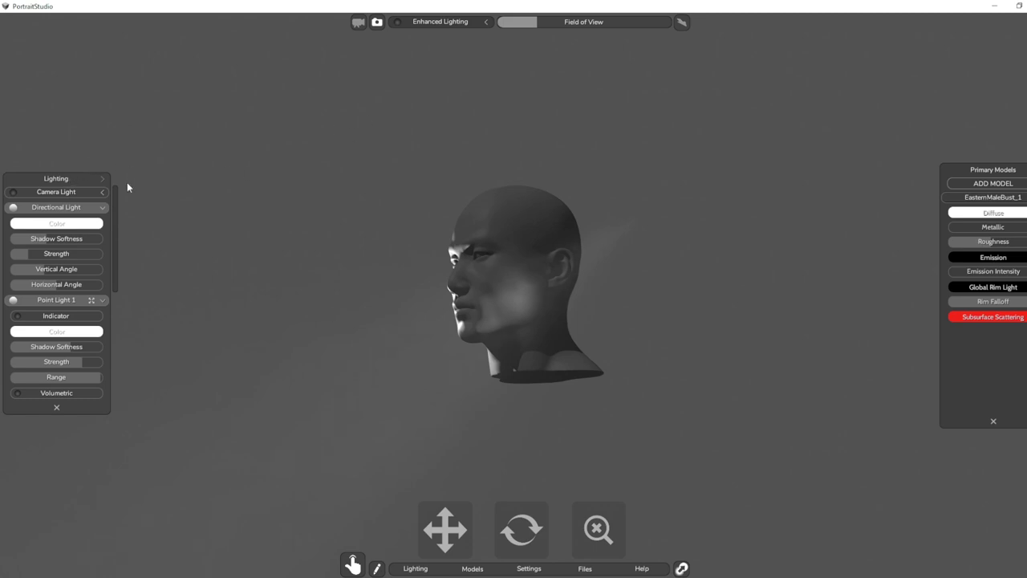
Lower the directional light strength and turn the head to a near-frontal view
left_click(101, 180)
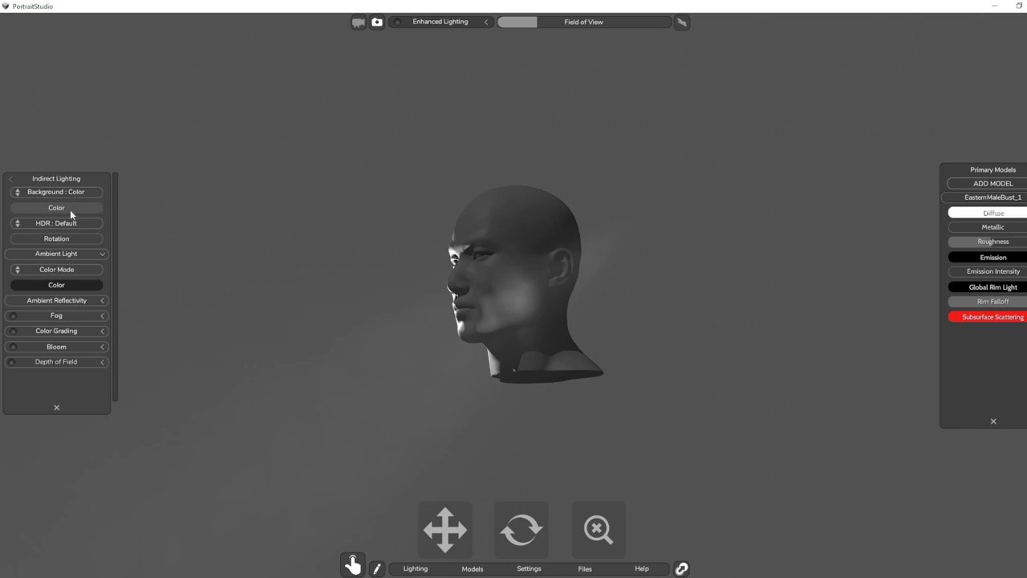
left_click(11, 179)
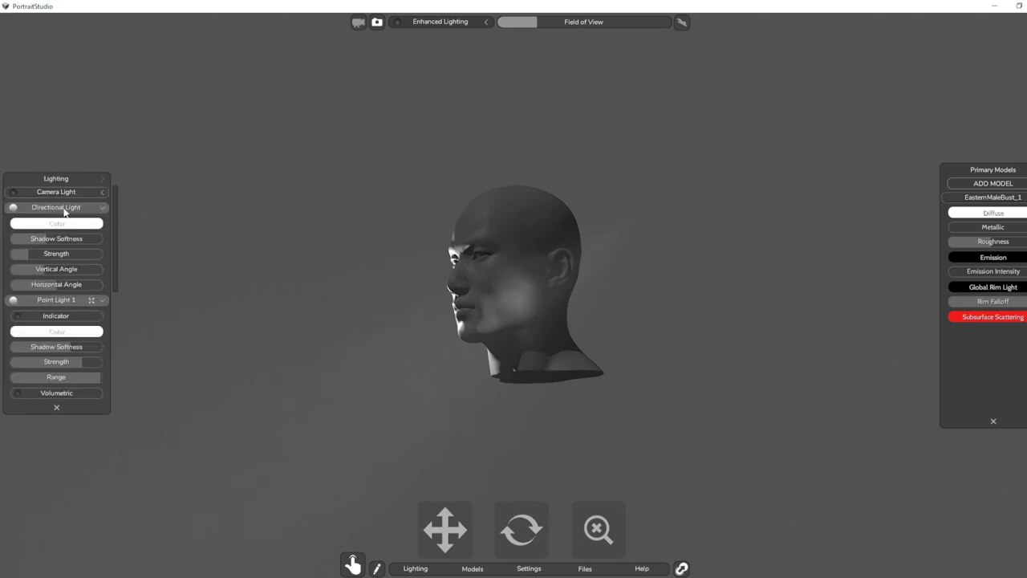
left_click(60, 257)
left_click_drag(59, 257, 30, 257)
left_click(522, 530)
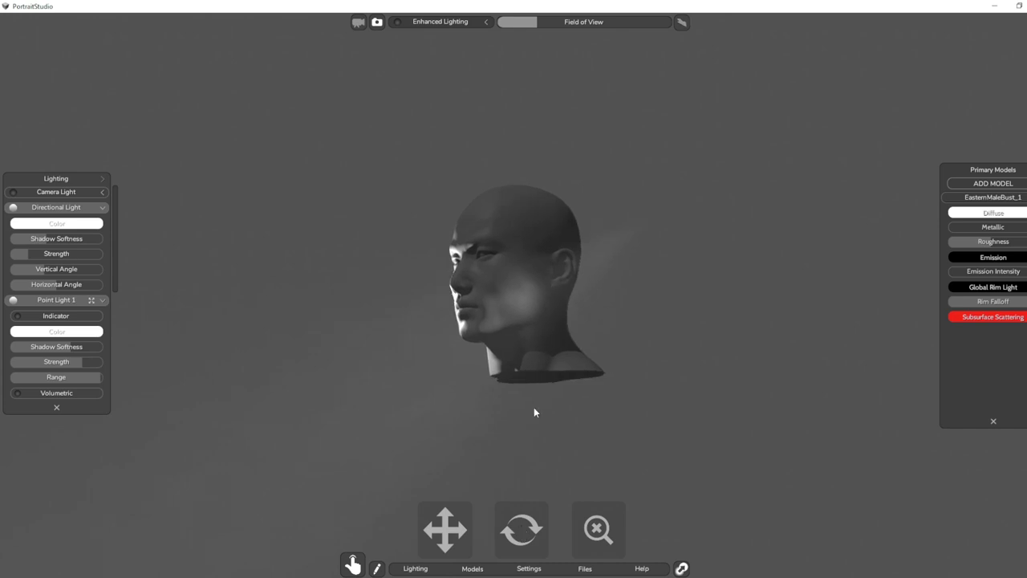
Select the point light and switch off Spot Light 1
left_click(640, 218)
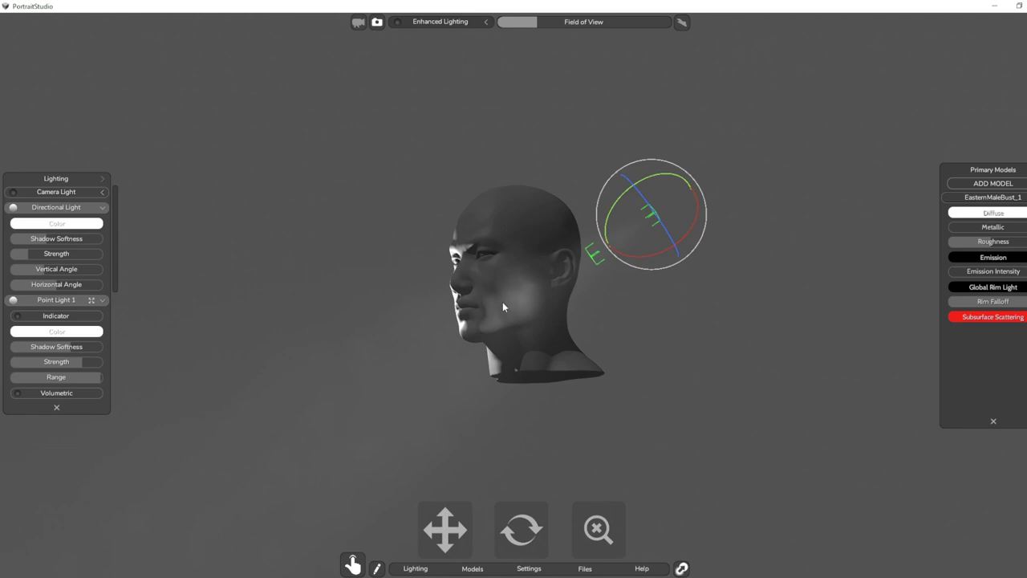
scroll(110, 321, "down", 3)
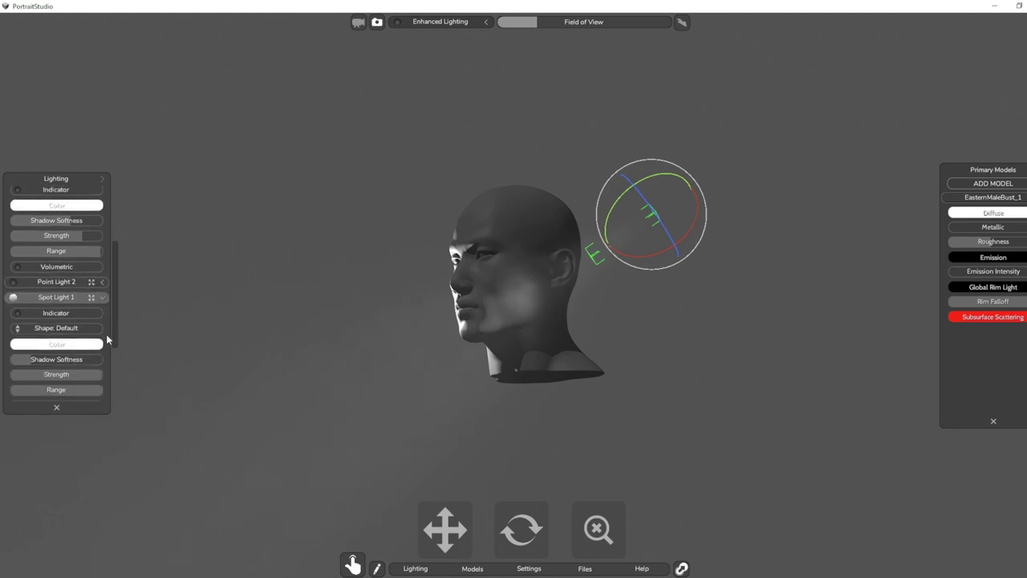
left_click(13, 285)
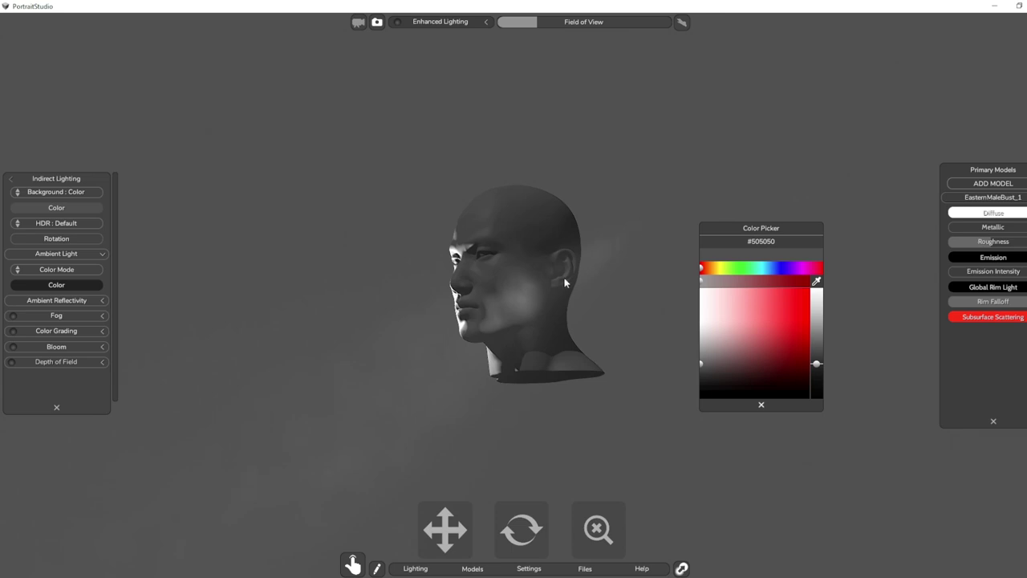
Magic Wand-select the dark background around the elf at Tolerance 30
key("alt+Tab")
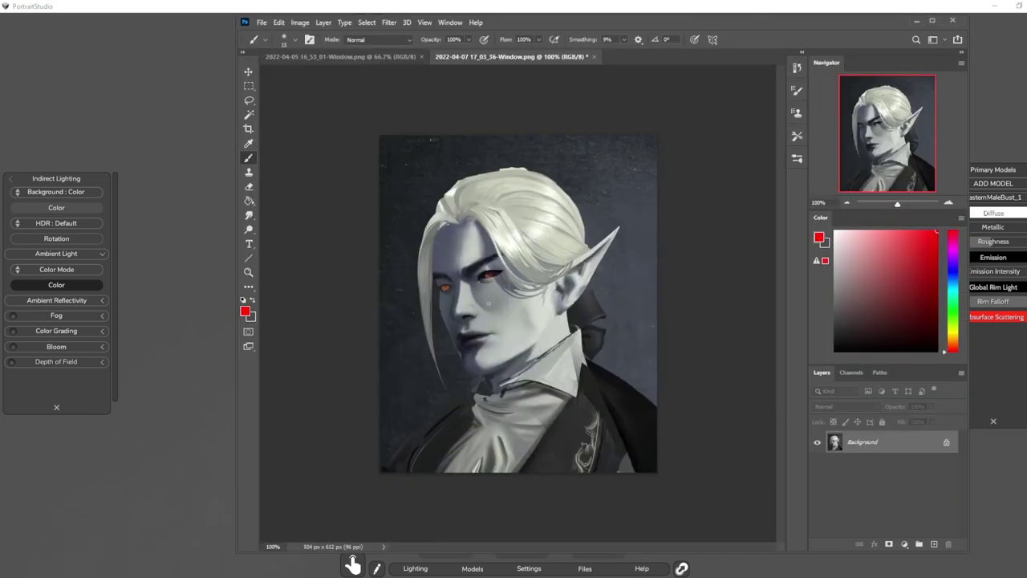
left_click(249, 114)
left_click(596, 184)
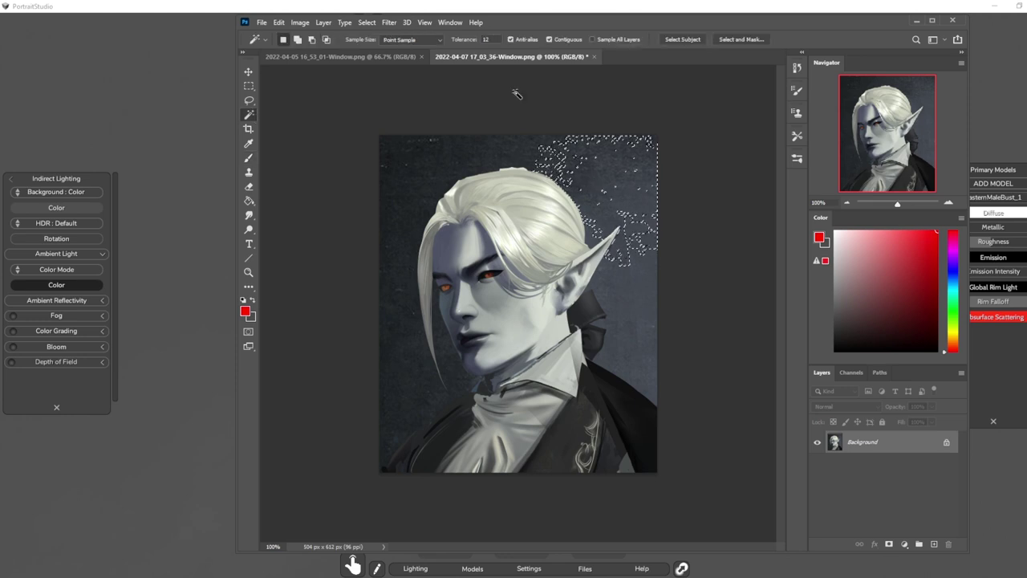
left_click(474, 40)
type("30")
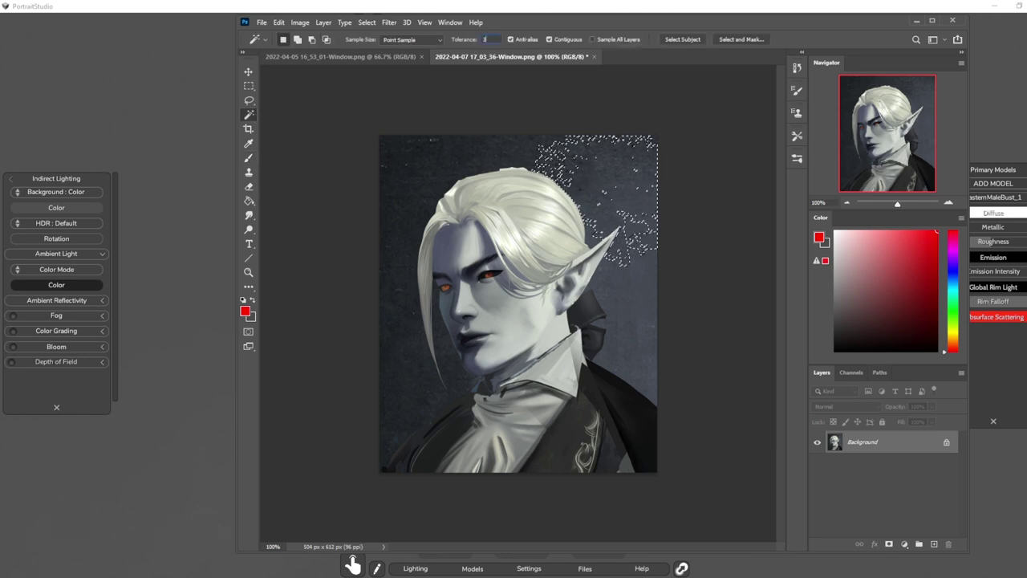
left_click(631, 172)
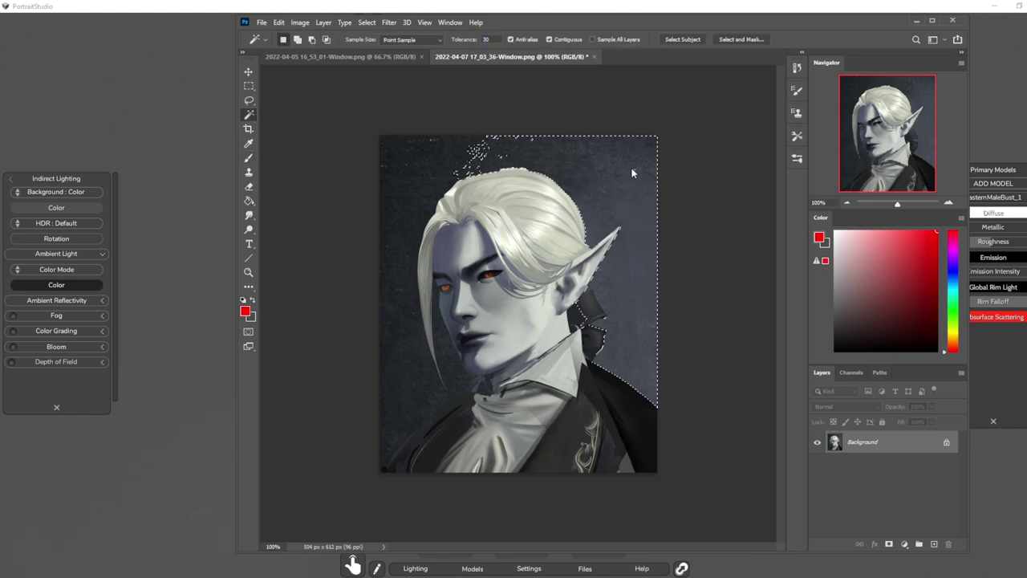
left_click(425, 168, "shift")
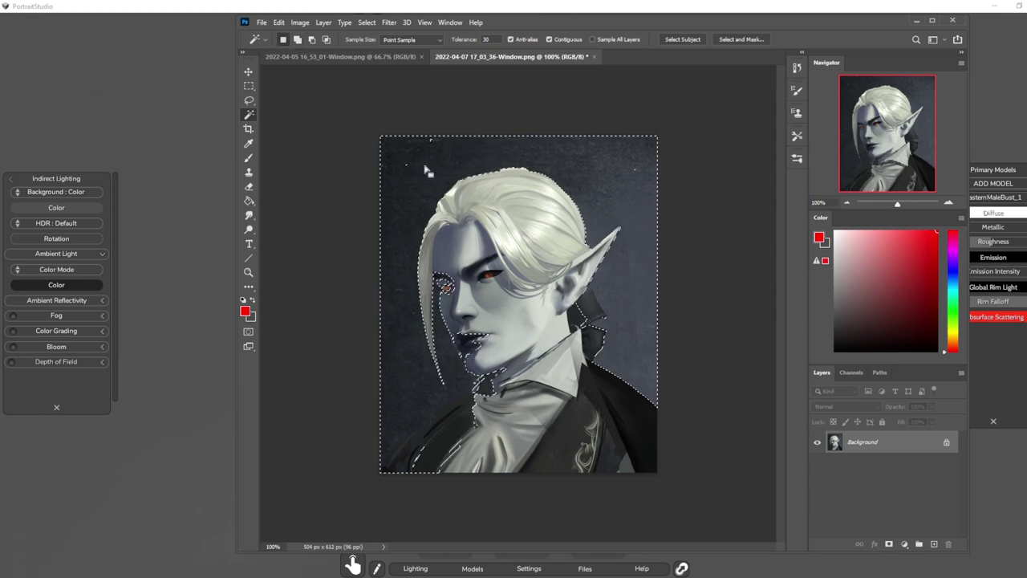
Lasso-subtract the eye area and the collar behind the ear from the selection
key("l")
mouse_move(441, 287)
left_mouse_down("alt")
mouse_move(460, 216)
mouse_move(444, 288)
mouse_move(435, 277)
mouse_move(448, 307)
mouse_move(454, 256)
mouse_move(446, 285)
left_mouse_up("alt")
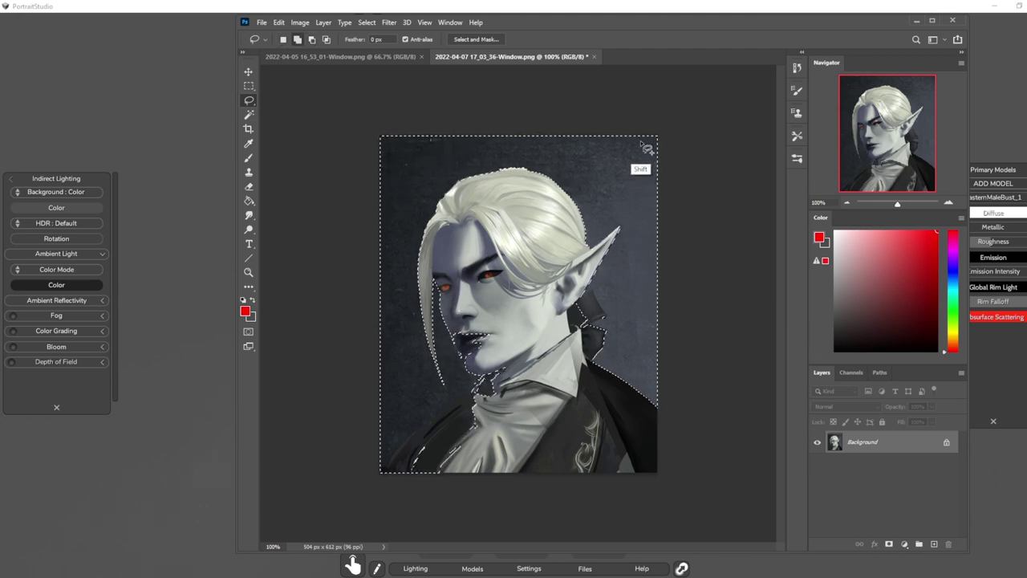
mouse_move(581, 295)
left_mouse_down("alt")
mouse_move(592, 290)
mouse_move(607, 315)
mouse_move(586, 285)
left_mouse_up("alt")
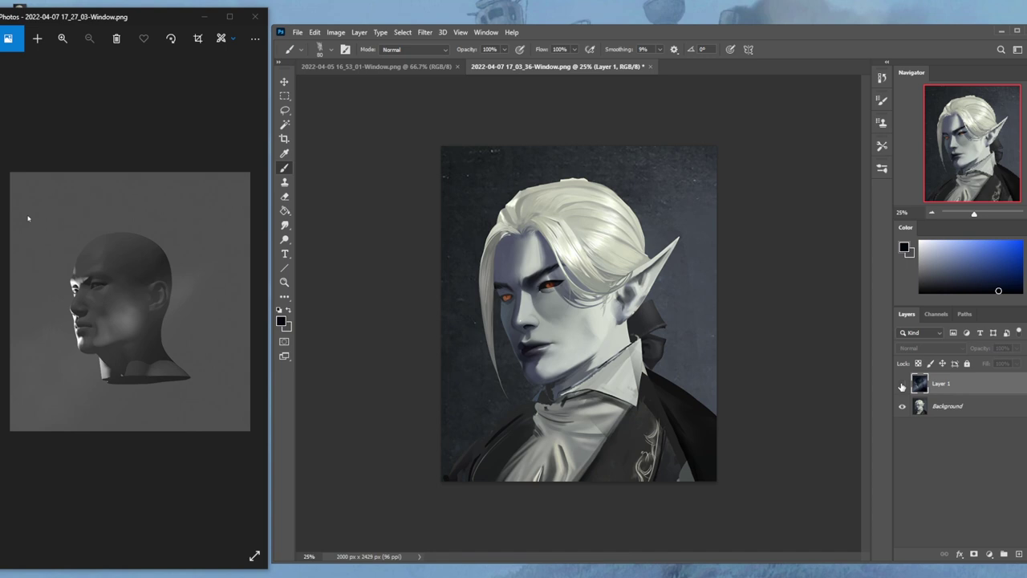
Toggle Layer 1 on and off to compare the dark blue repaint, ending visible
left_click(902, 385)
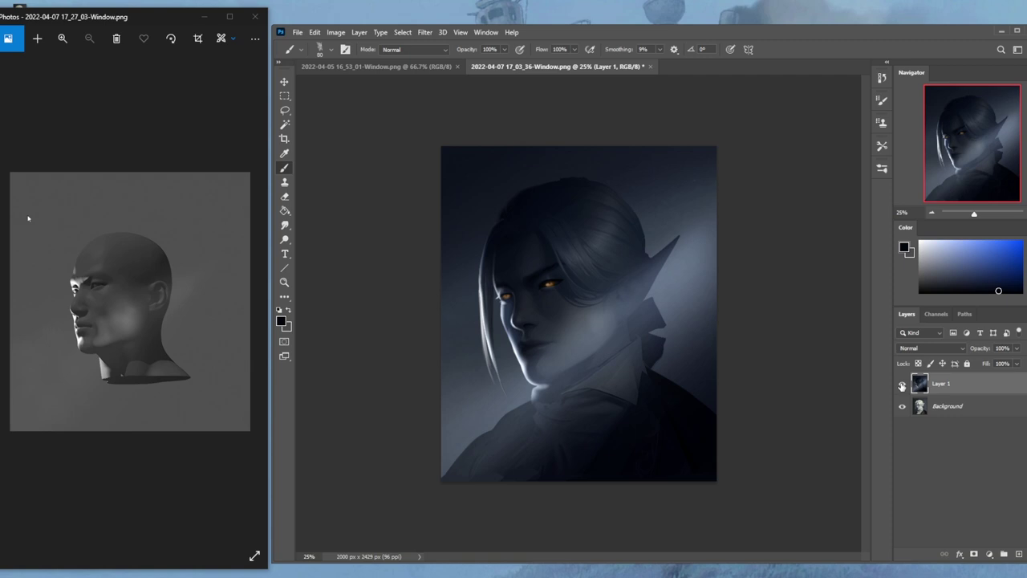
left_click(902, 385)
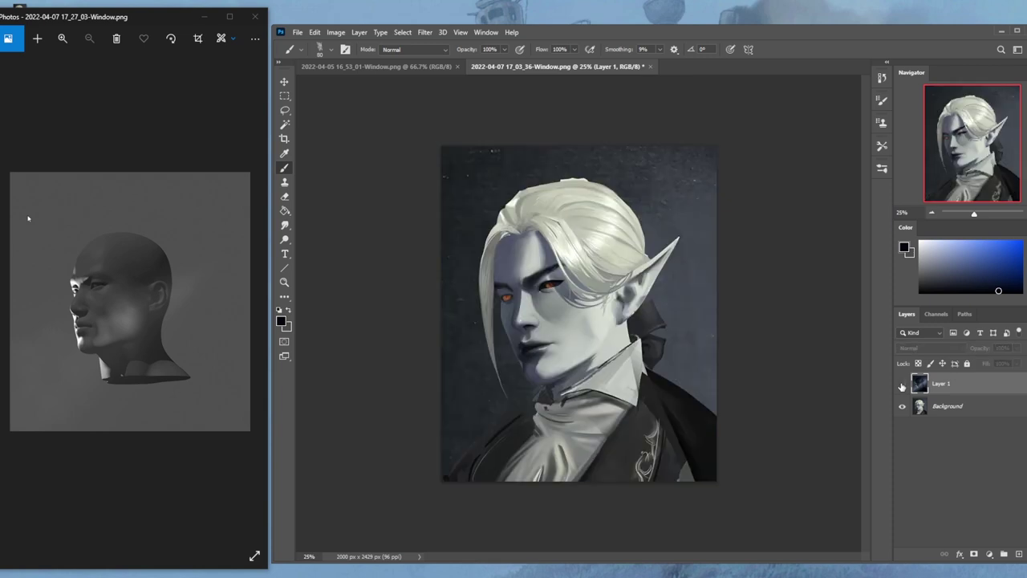
left_click(902, 386)
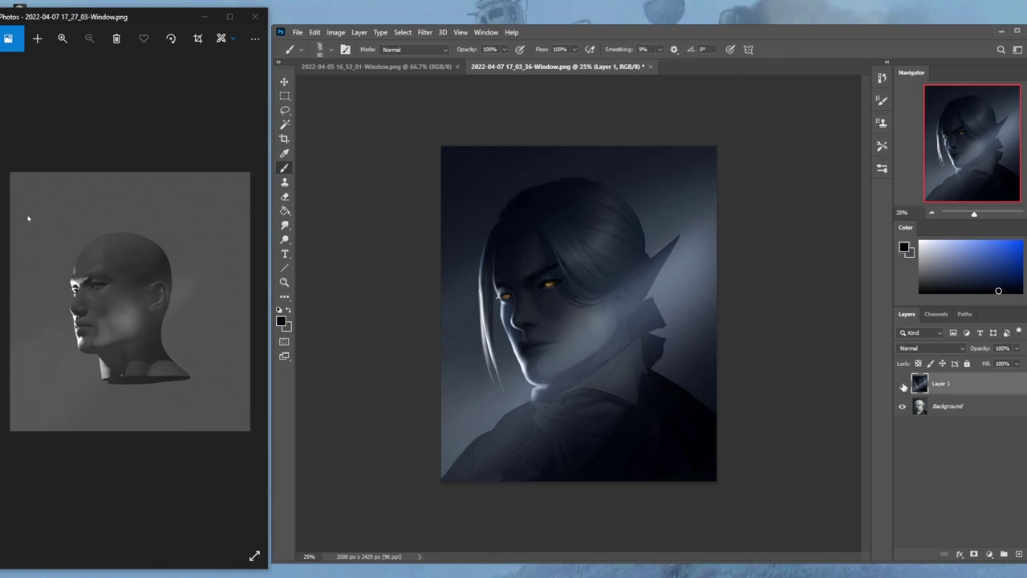
left_click(902, 385)
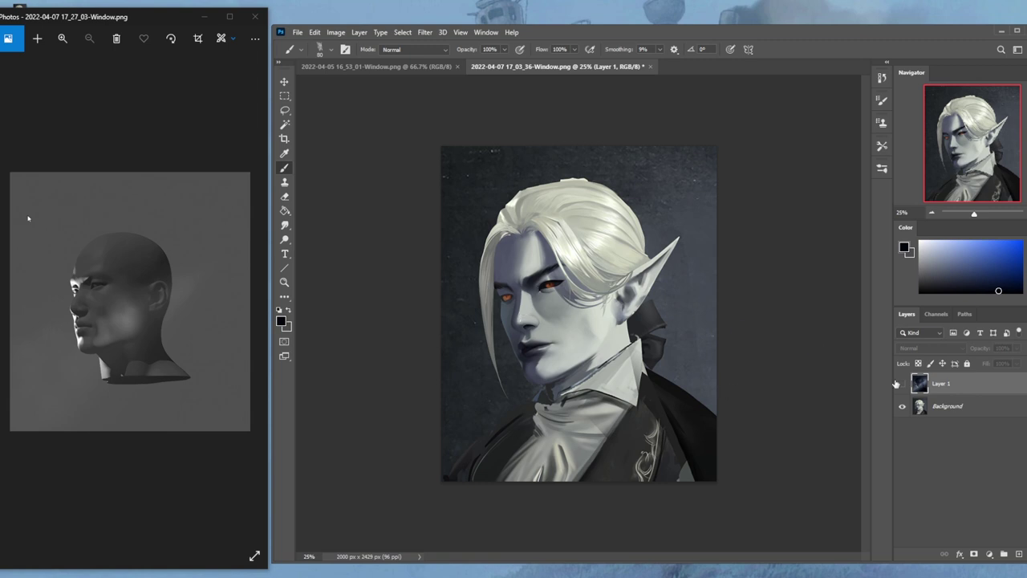
left_click(902, 386)
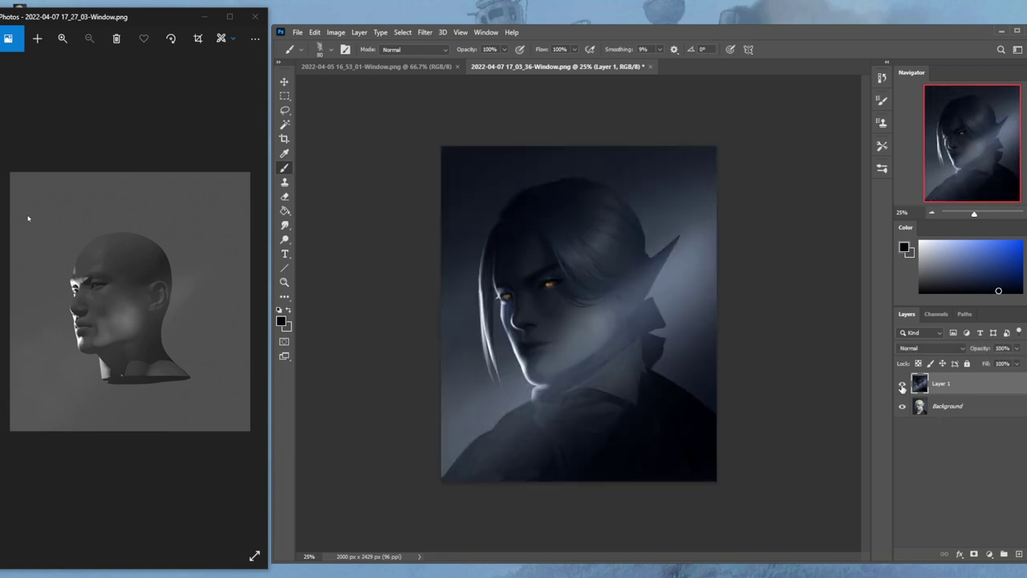
left_click(902, 386)
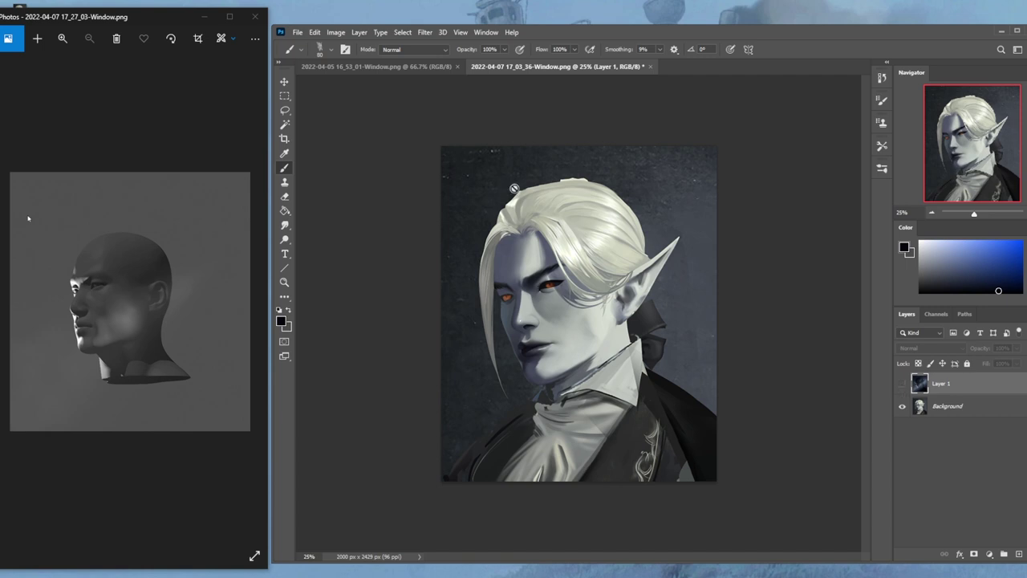
left_click(902, 386)
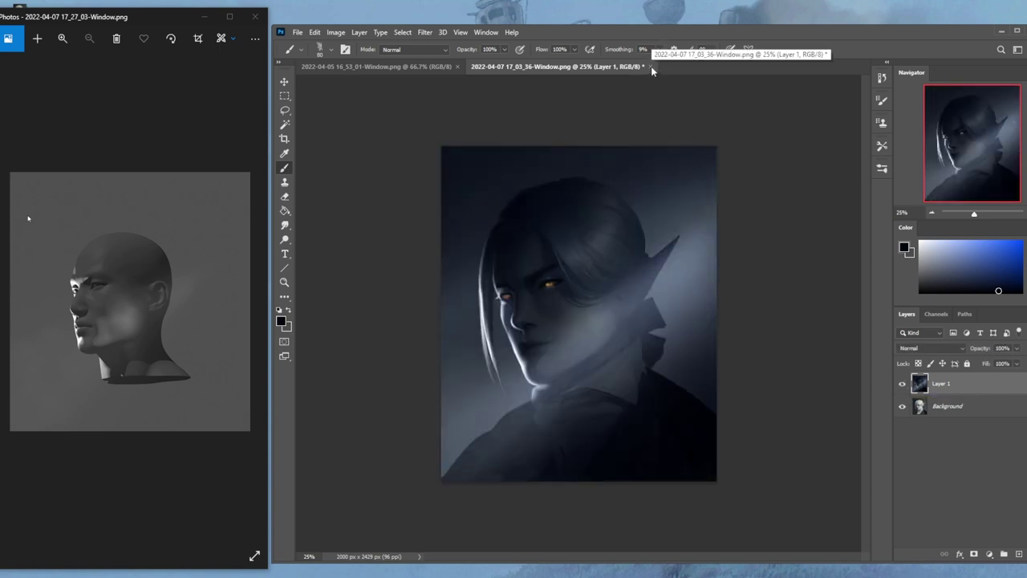
key("i")
key("ctrl+u")
Lower Layer 1's saturation to -45 and ready a size-50 Sponge in Saturate mode
left_click_drag(807, 327, 801, 324)
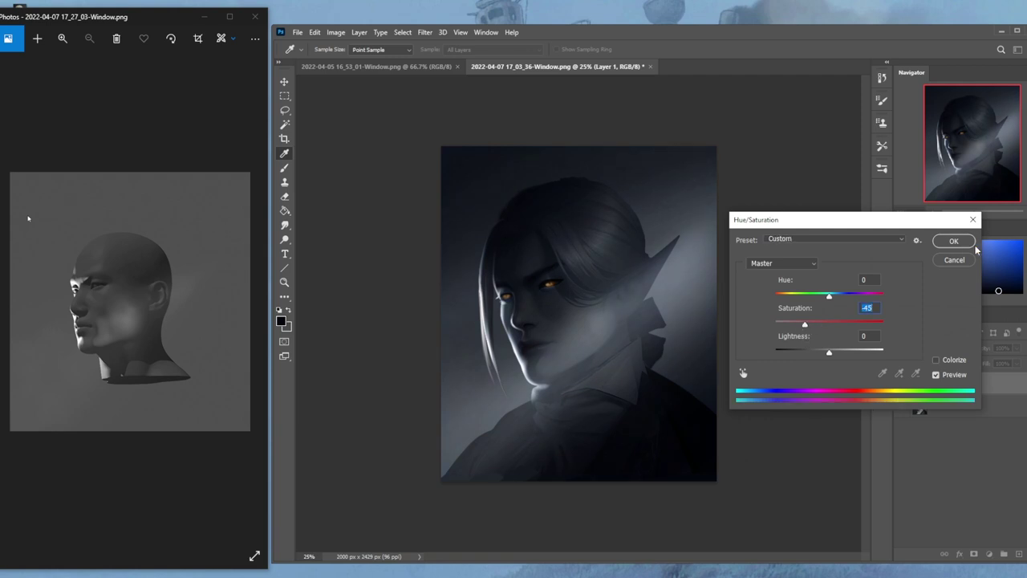
left_click(951, 244)
left_click_drag(284, 239, 325, 258)
key("bracketleft")
key("bracketleft")
key("bracketleft")
key("bracketleft")
key("bracketleft")
key("bracketleft")
key("bracketleft")
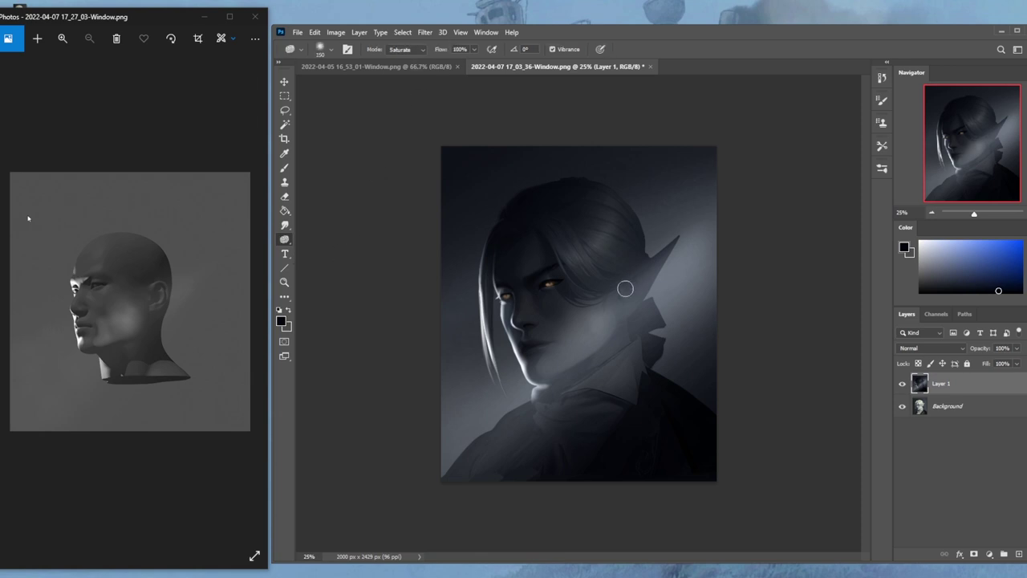
Sponge warm orange saturation into both eyes, then move the browser window left
left_click_drag(550, 282, 540, 286)
left_click(505, 297)
key("alt+Tab")
left_click_drag(369, 65, 238, 54)
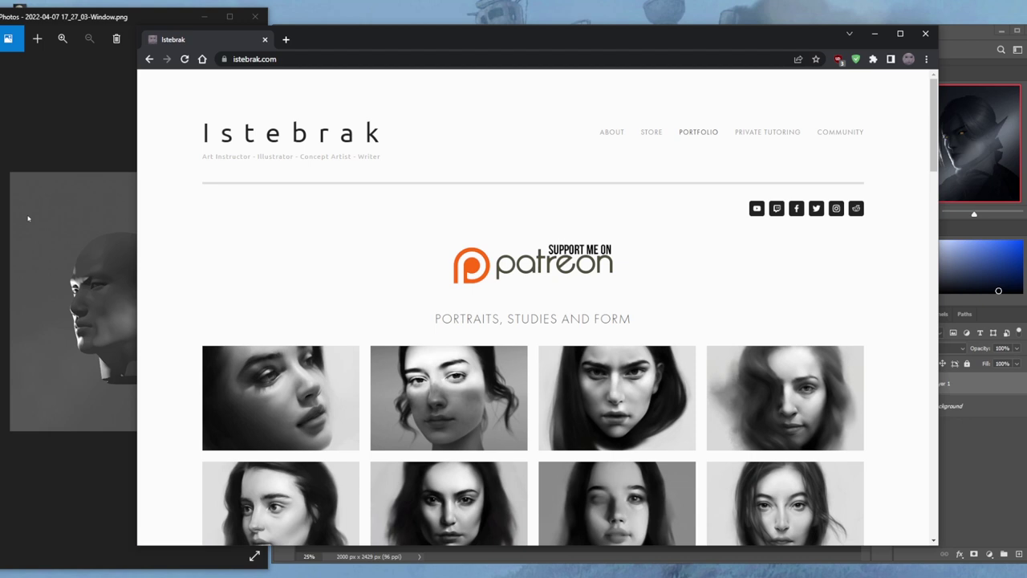
Open reddit.com/r/istebrak from istebrak.com's Reddit icon in a new tab
left_click(28, 217)
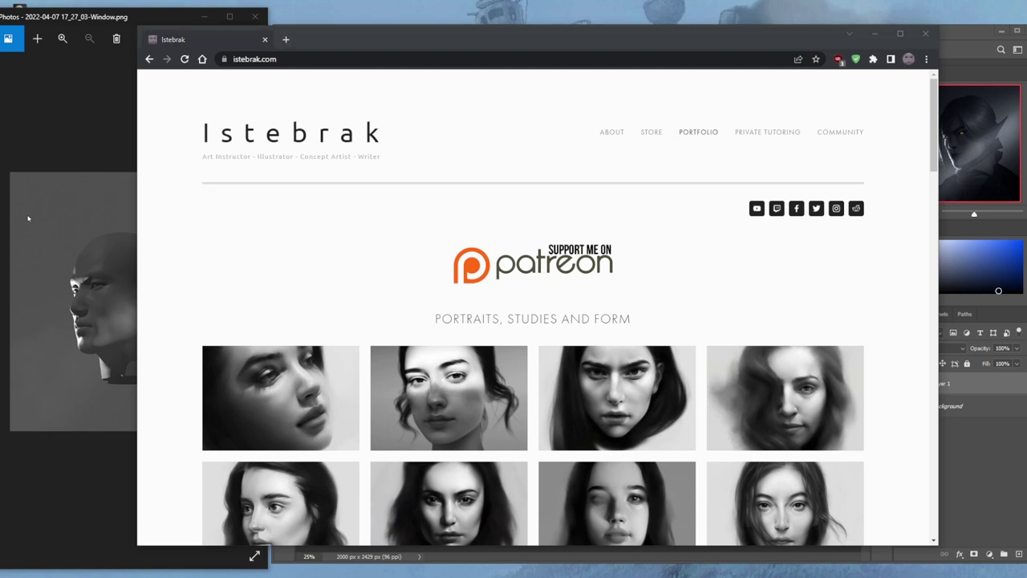
left_click(856, 210)
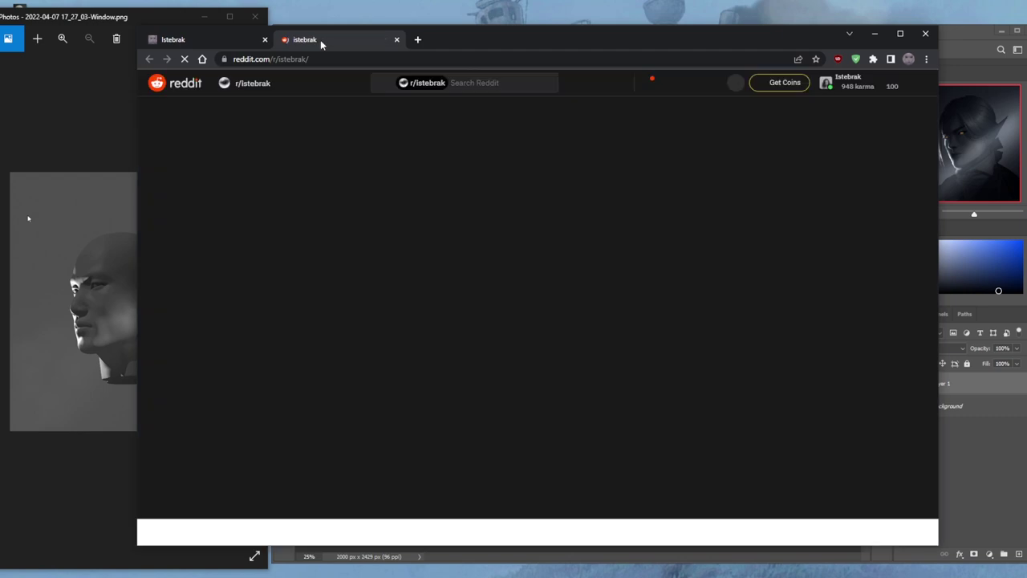